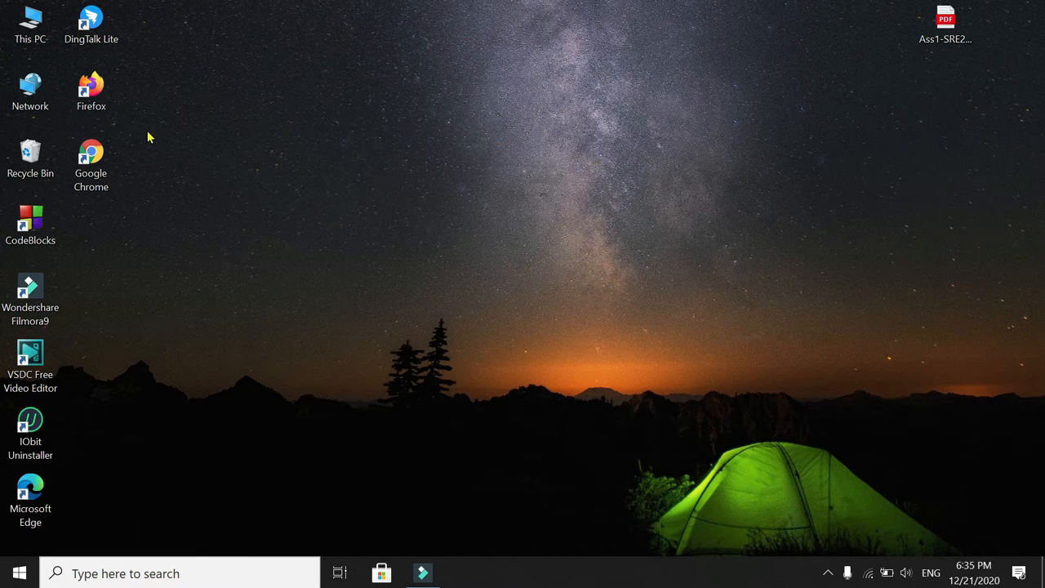
# Launch Google Chrome and run a Google search for "wechat" from the address bar
pyautogui.doubleClick(100, 186)
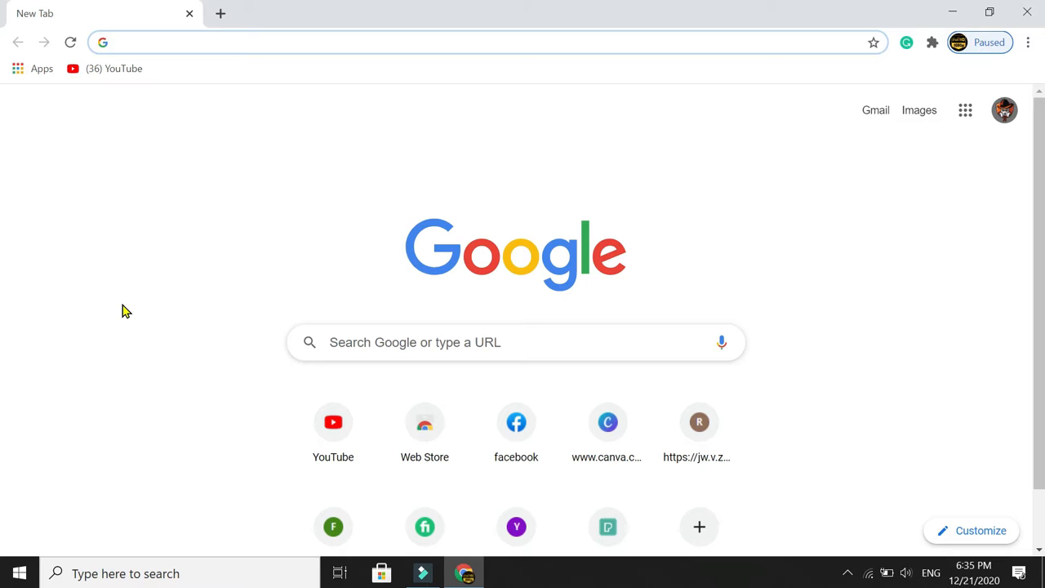
pyautogui.click(130, 41)
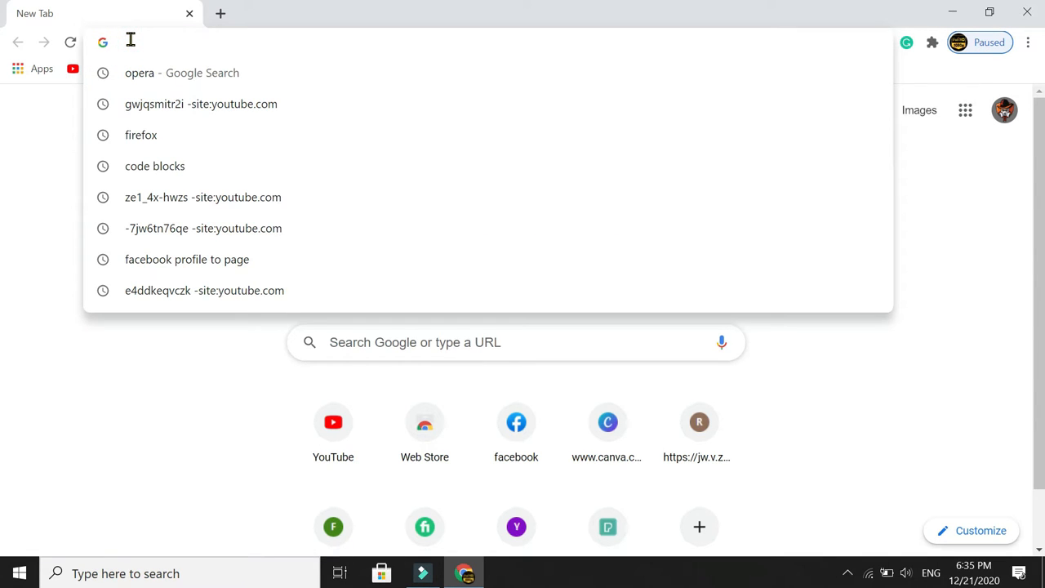
pyautogui.press('Escape')
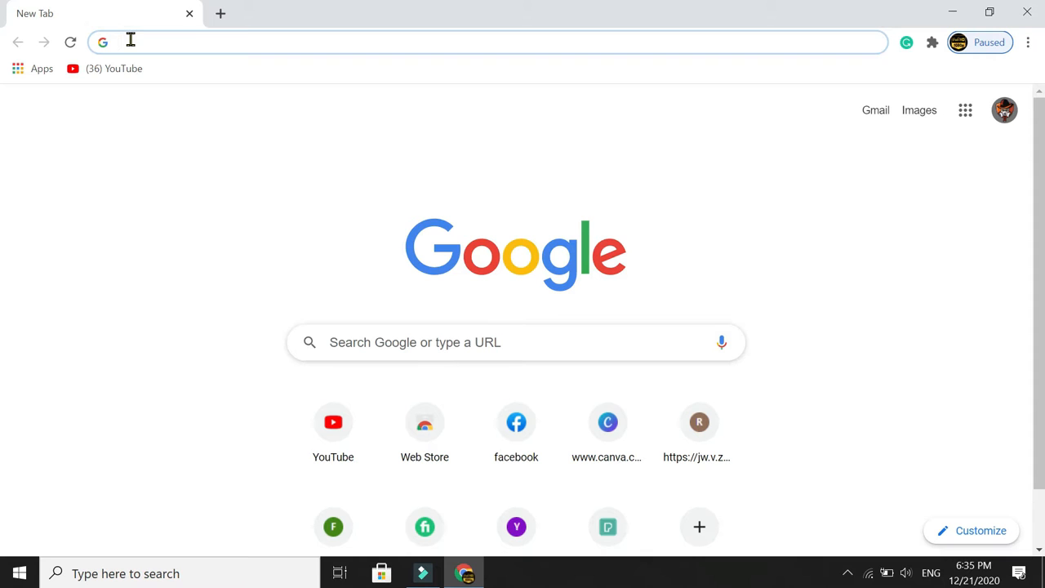
pyautogui.write('w')
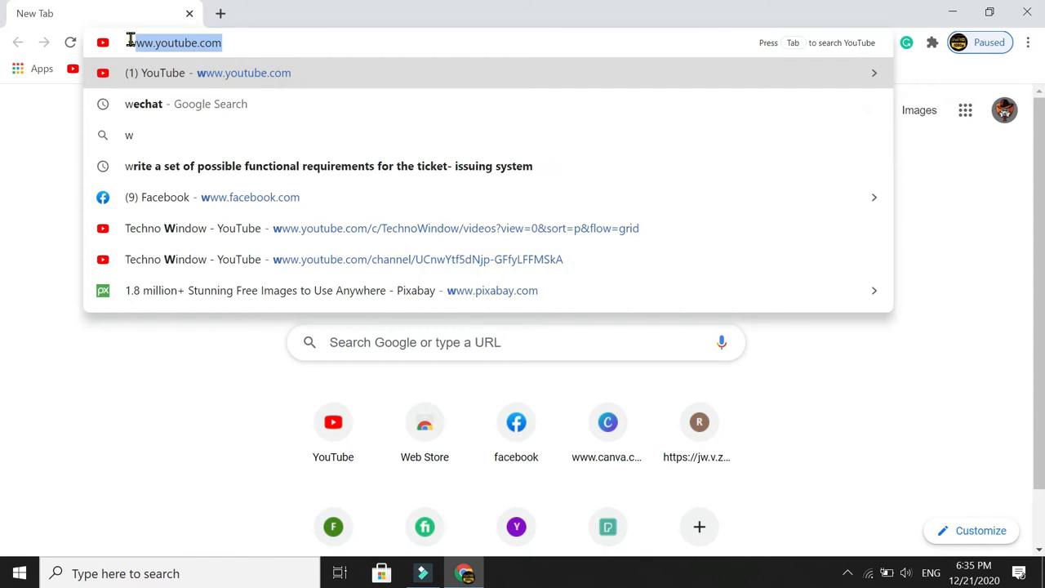
pyautogui.write('echat')
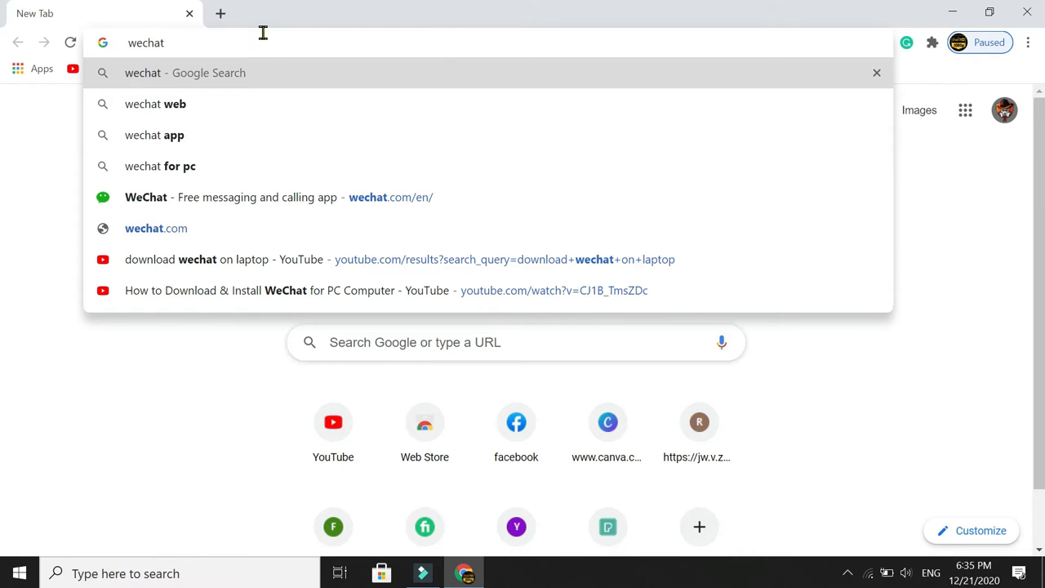
pyautogui.press('Return')
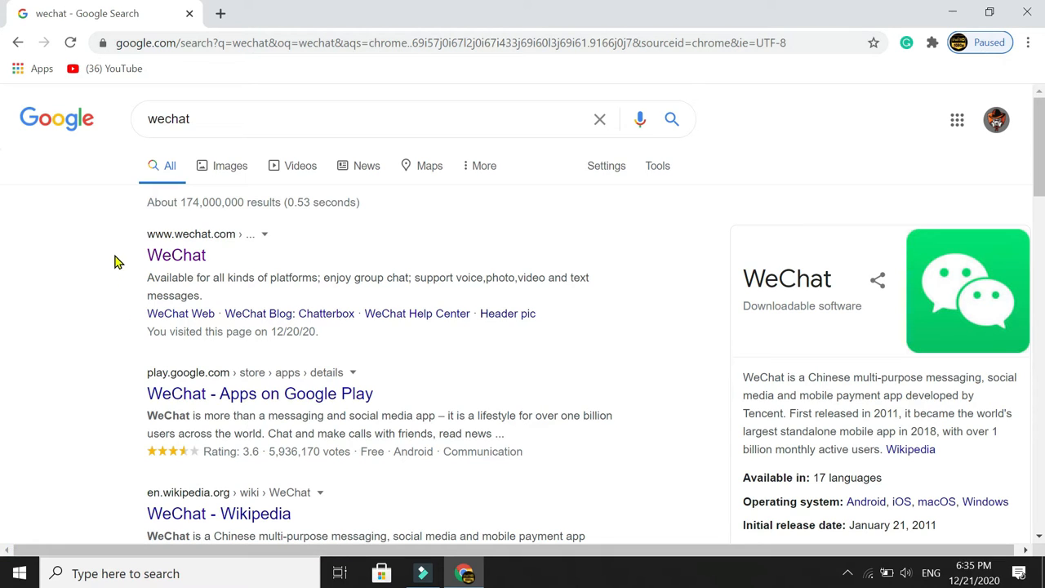
# Open the official wechat.com site from the search results
pyautogui.click(182, 255)
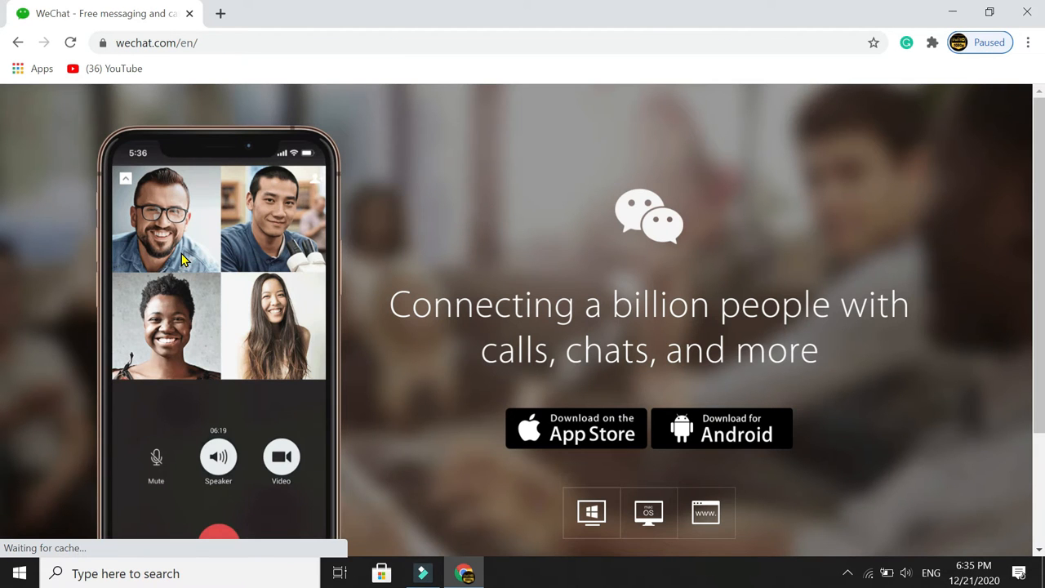
pyautogui.scroll(-2, 594, 261)
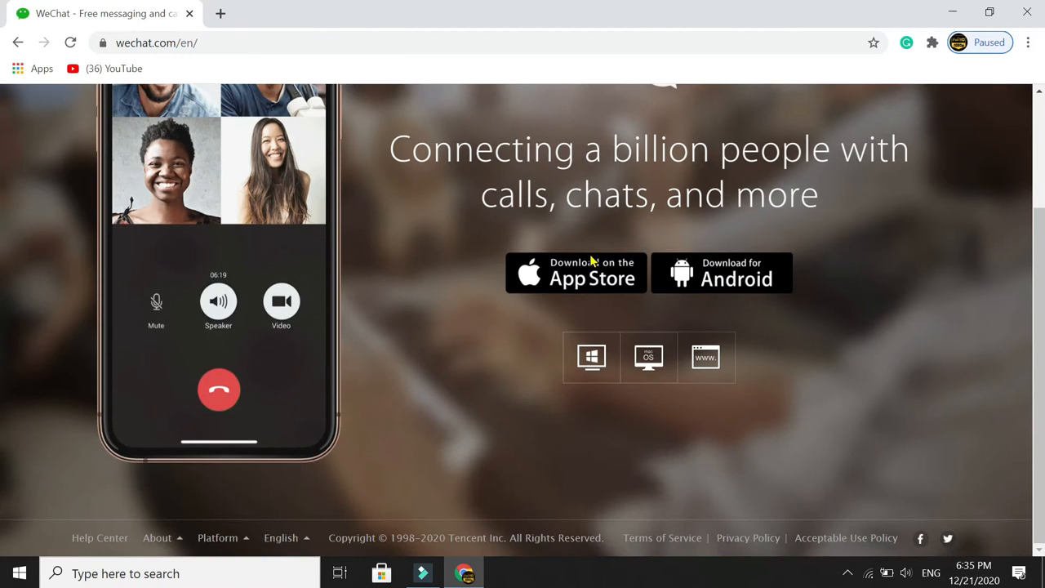
pyautogui.scroll(2, 593, 262)
pyautogui.scroll(-2, 594, 262)
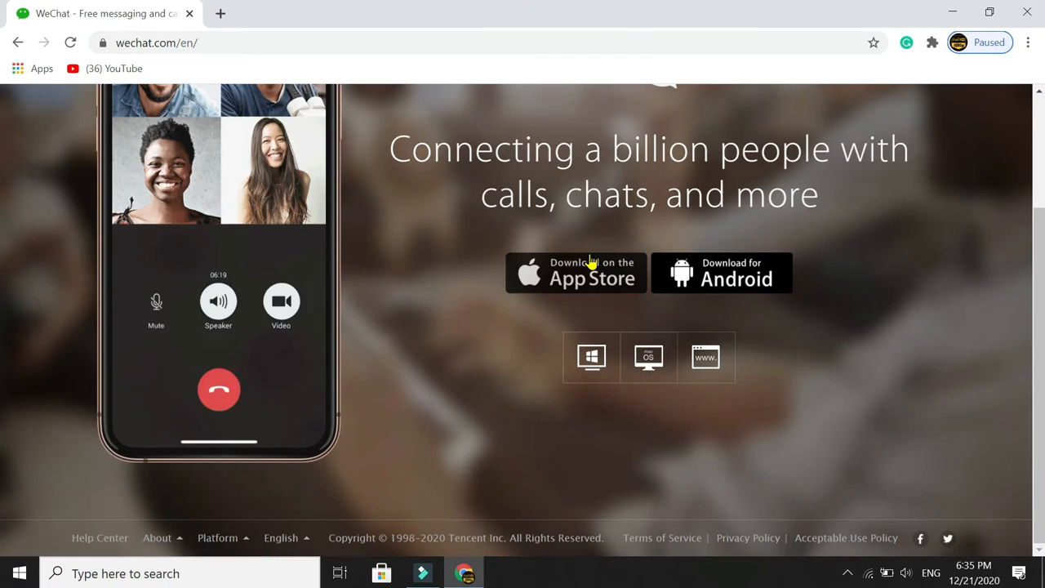
pyautogui.scroll(2, 593, 261)
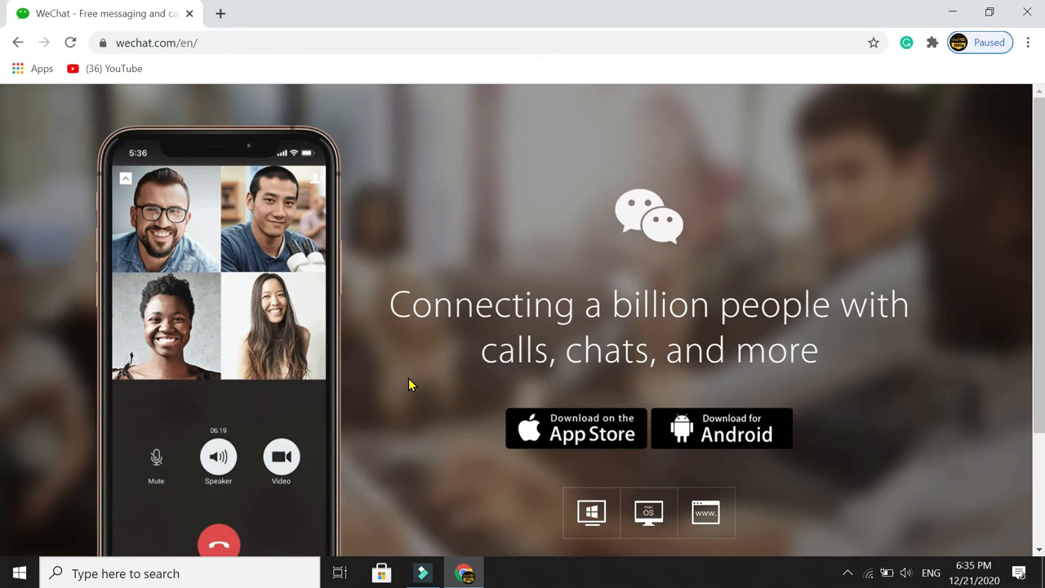
pyautogui.scroll(-2, 408, 384)
pyautogui.scroll(2, 408, 384)
pyautogui.scroll(-2, 408, 383)
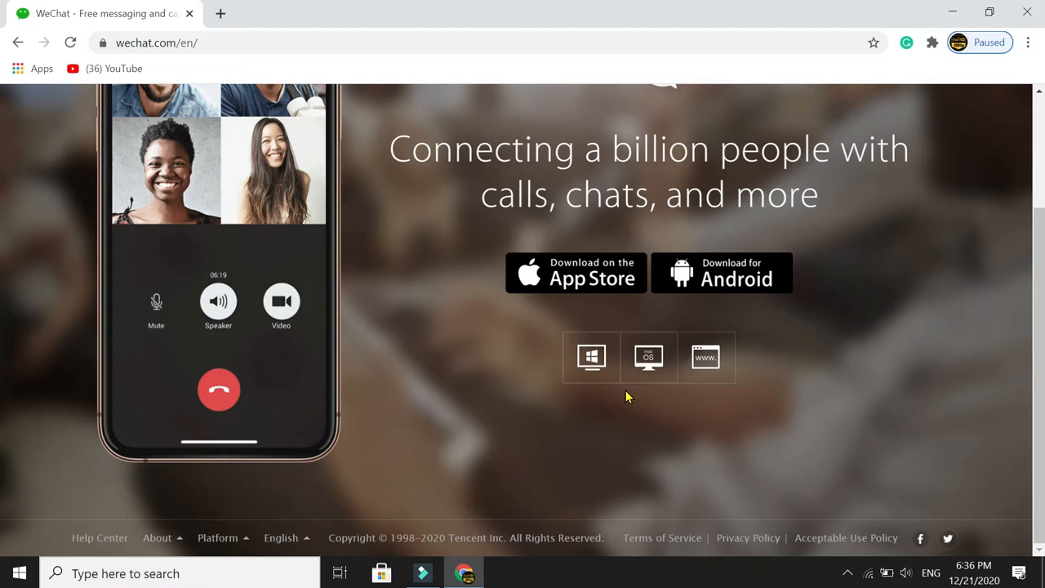
# Go to the WeChat for Windows page and download WeChatSetup.exe
pyautogui.click(601, 374)
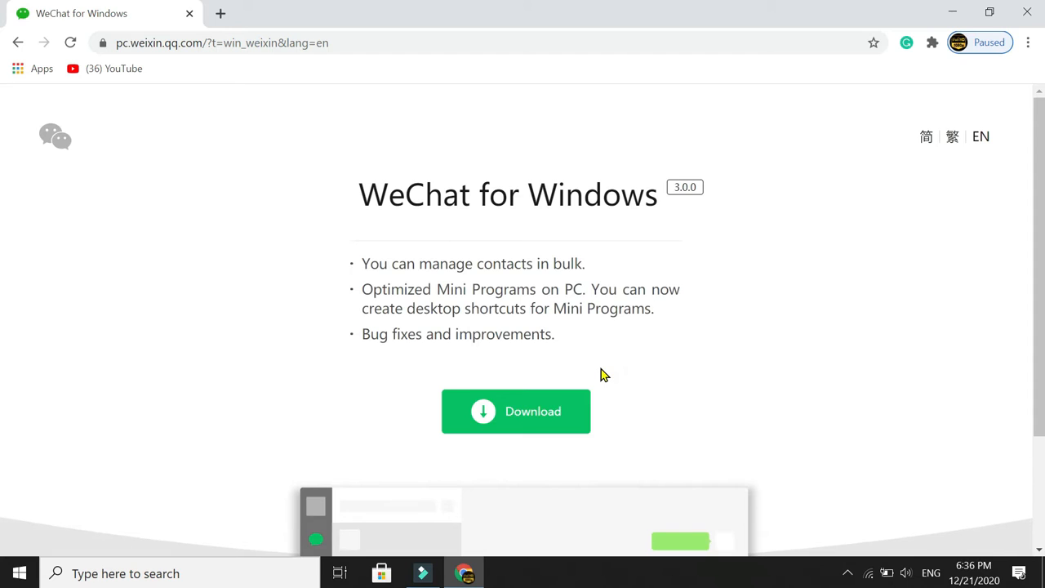
pyautogui.scroll(-2, 287, 426)
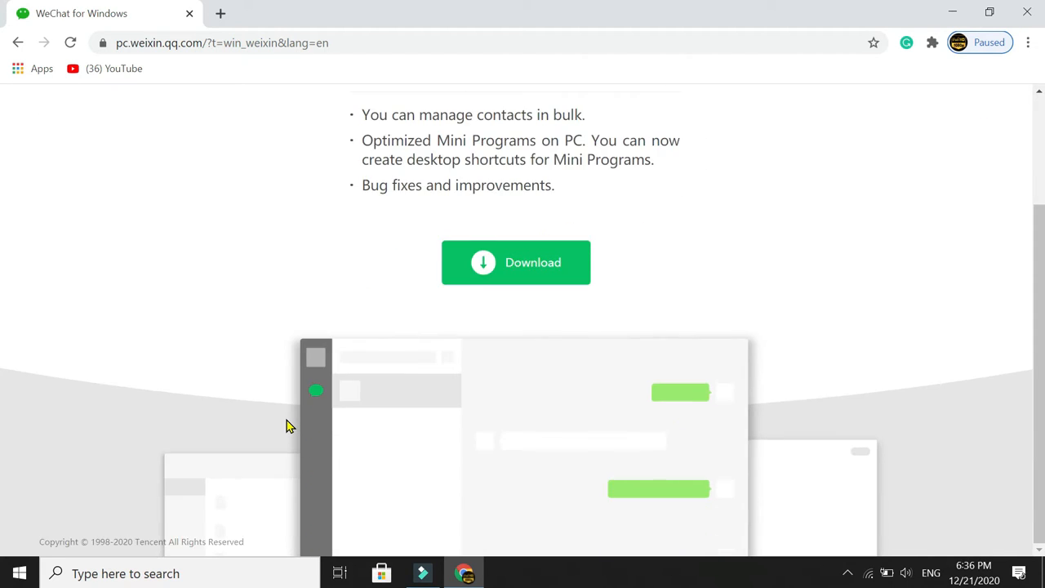
pyautogui.scroll(2, 288, 425)
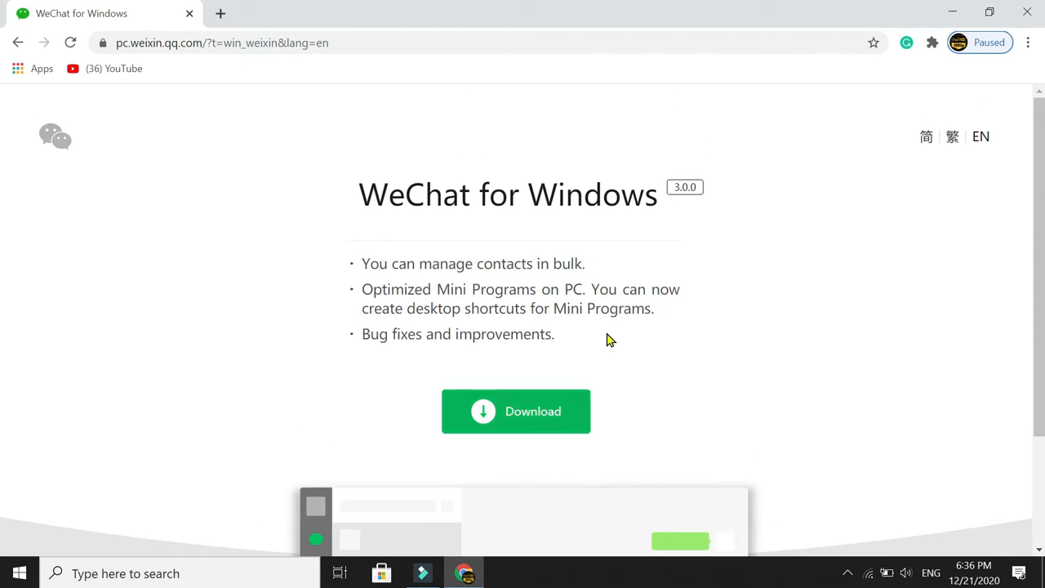
pyautogui.click(506, 409)
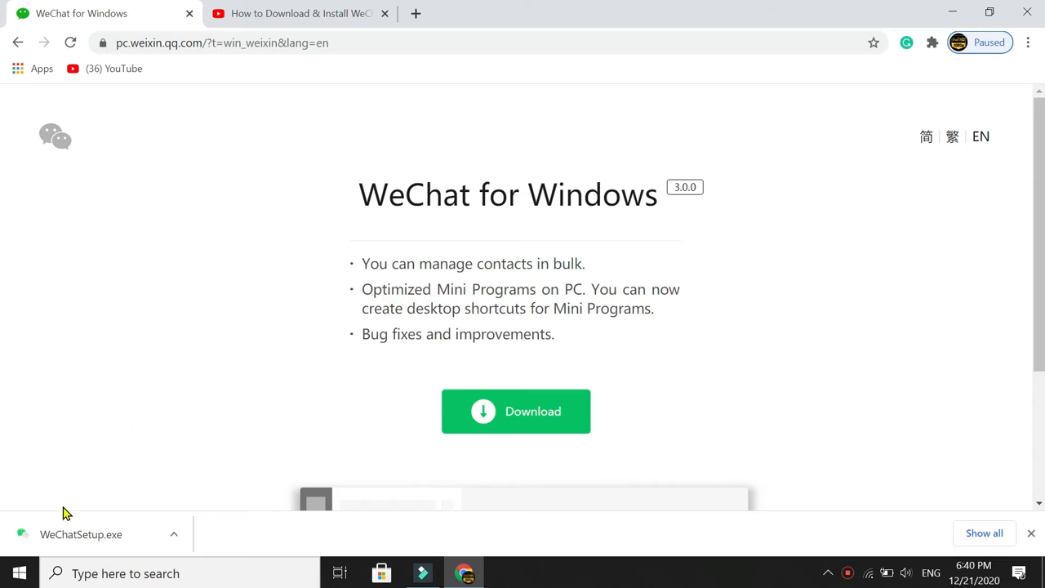
# Run the downloaded WeChatSetup.exe, hide Chrome and dismiss the IObit new-installation notice
pyautogui.click(84, 534)
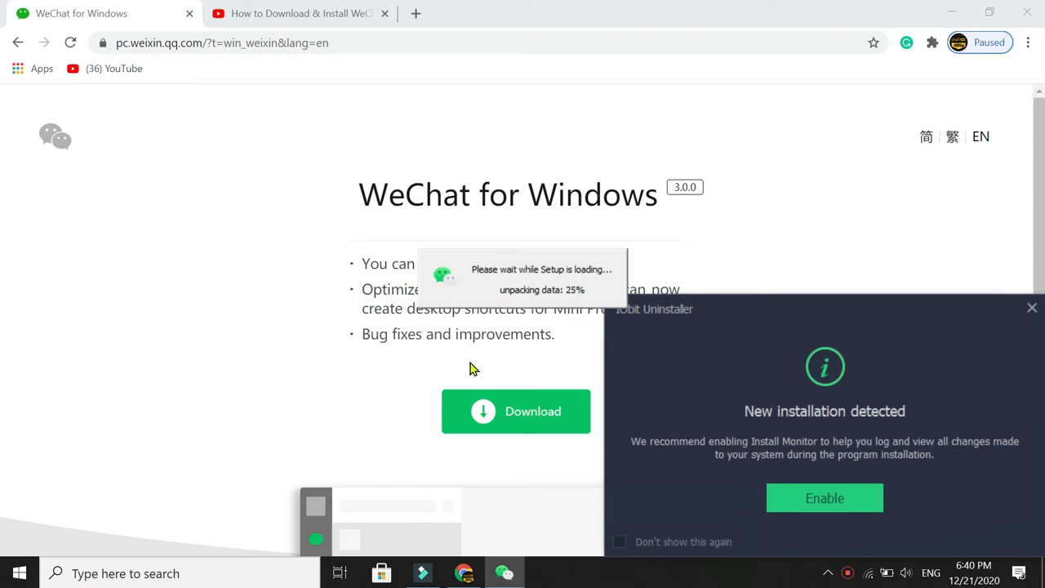
pyautogui.click(959, 11)
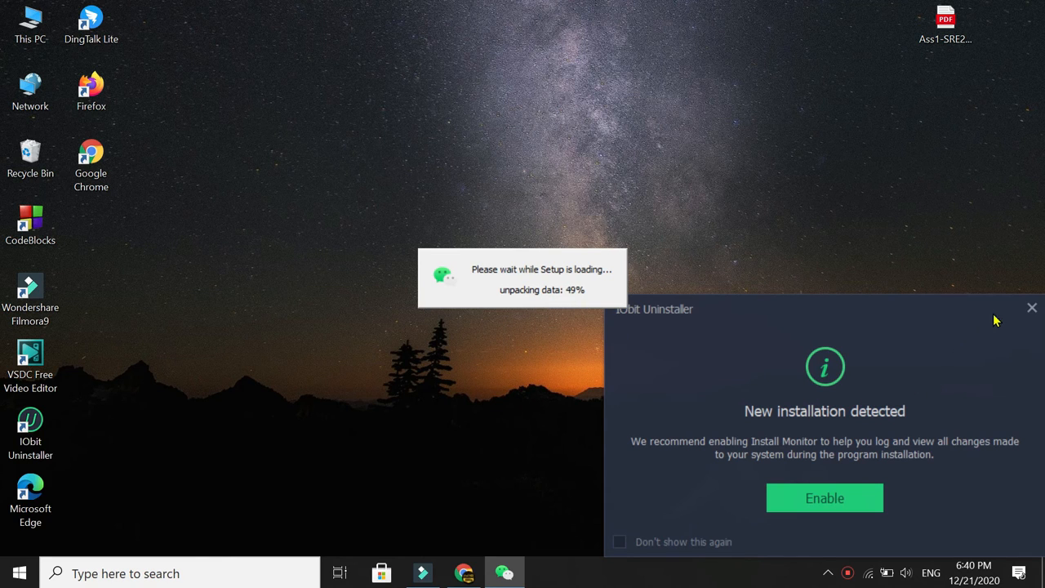
pyautogui.click(1031, 308)
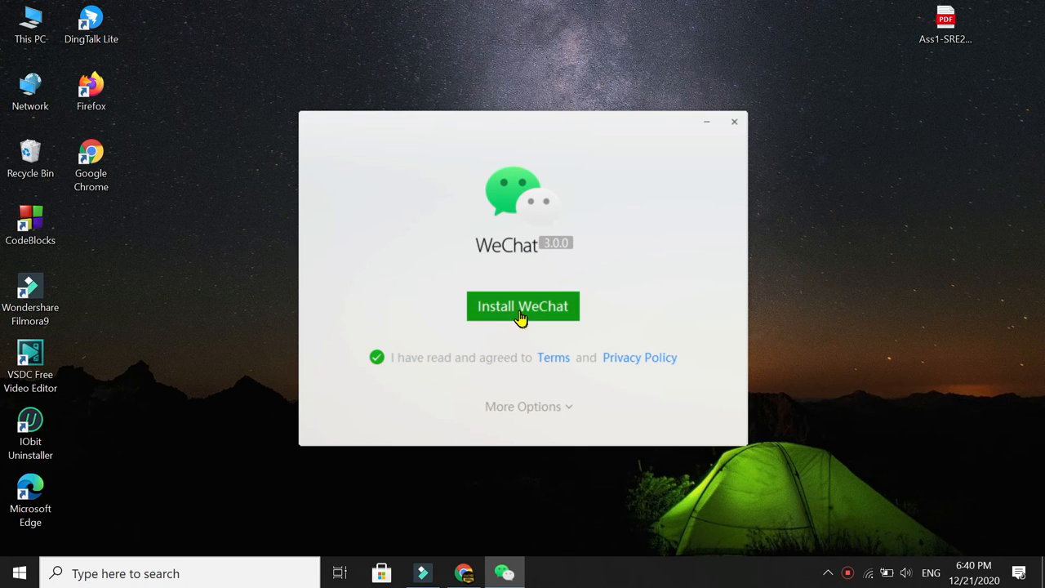
# Install WeChat 3.0.0 and run it to reach the QR-code login window
pyautogui.click(520, 313)
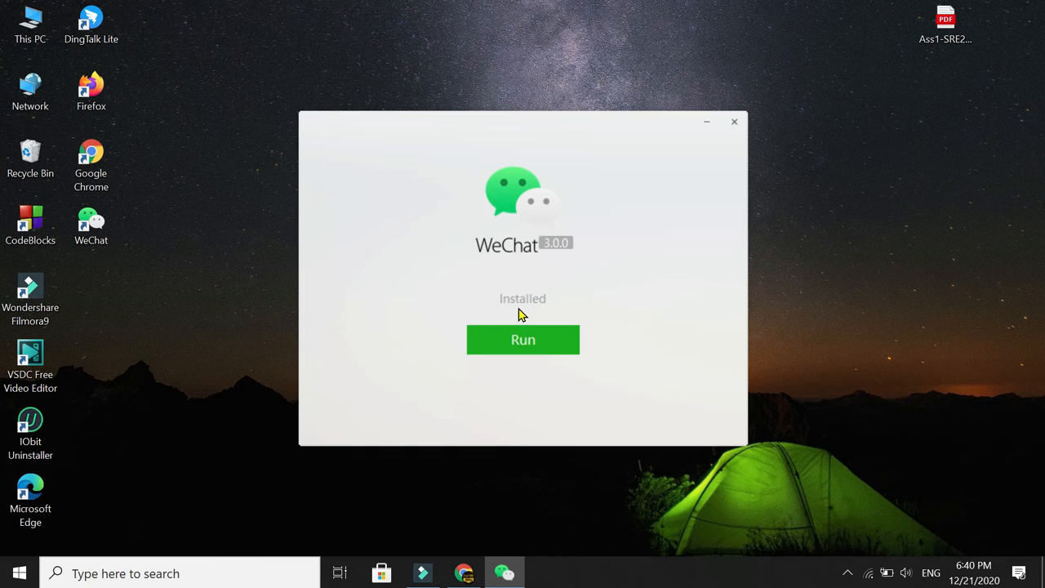
pyautogui.click(521, 338)
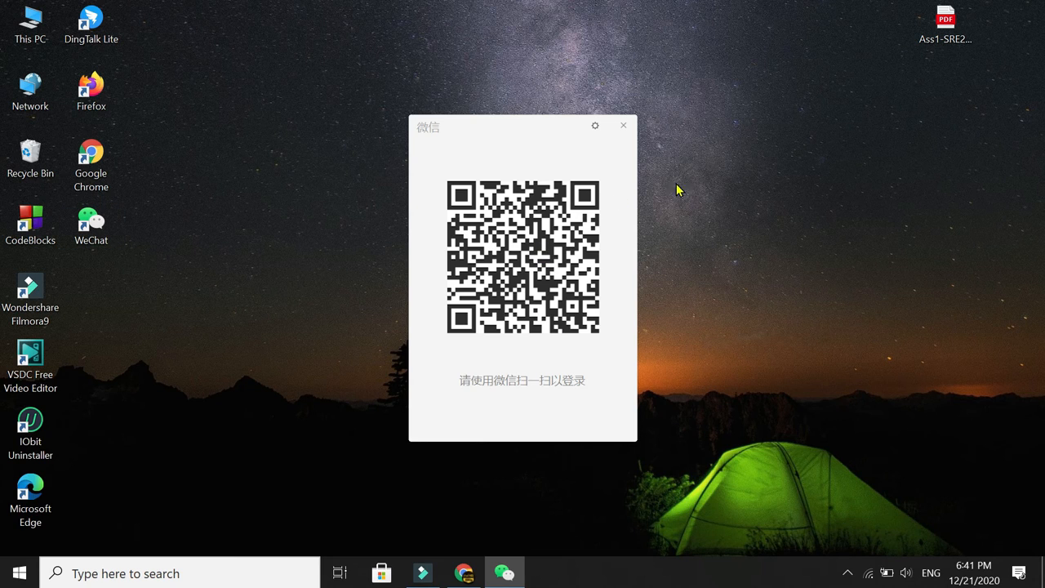
# Close the QR-code login window and relaunch WeChat from its desktop shortcut
pyautogui.click(623, 125)
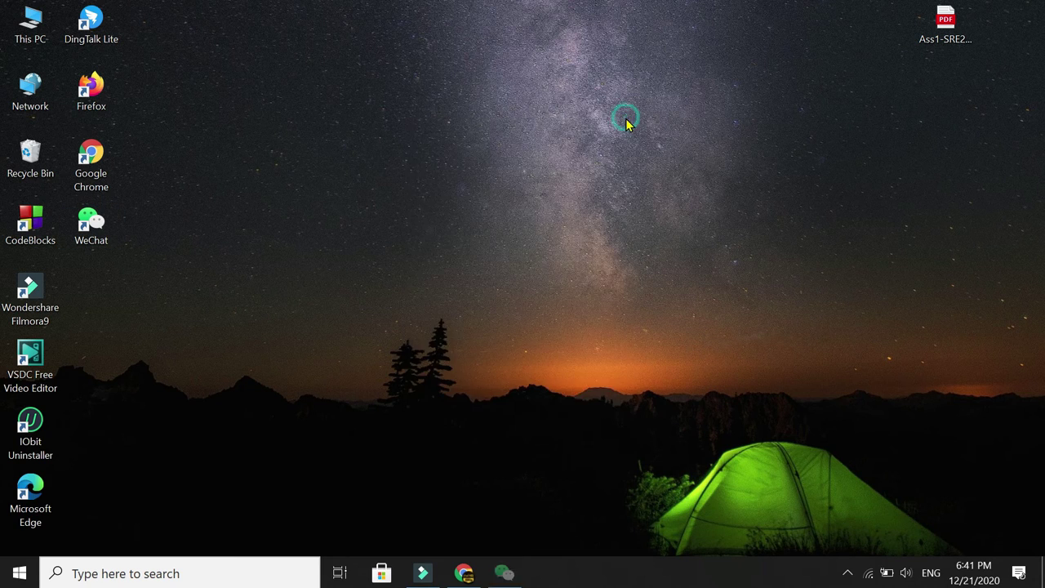
pyautogui.doubleClick(91, 227)
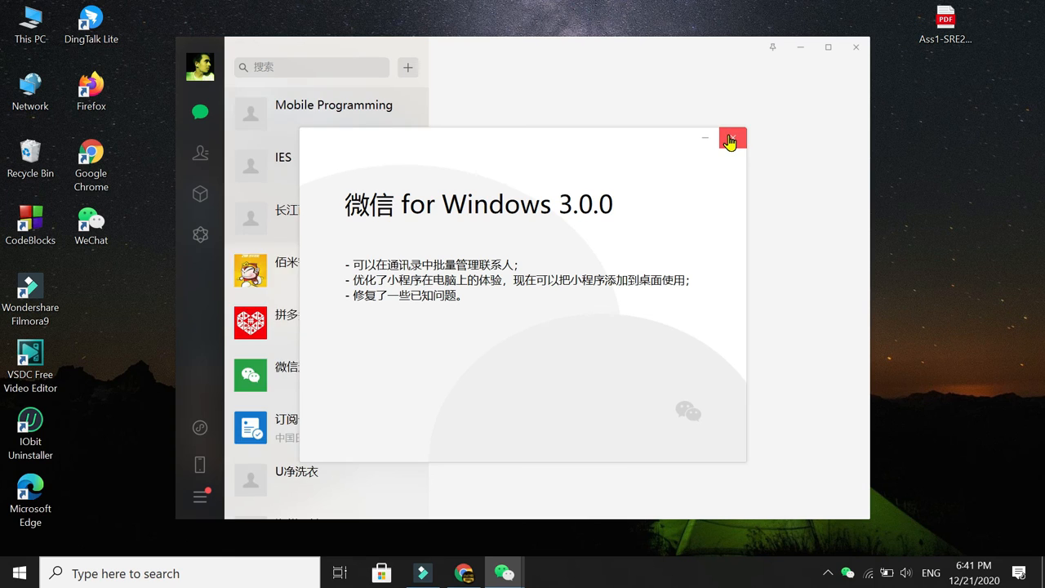
# Close the version 3.0.0 what's-new notice to reveal the chat list
pyautogui.click(731, 142)
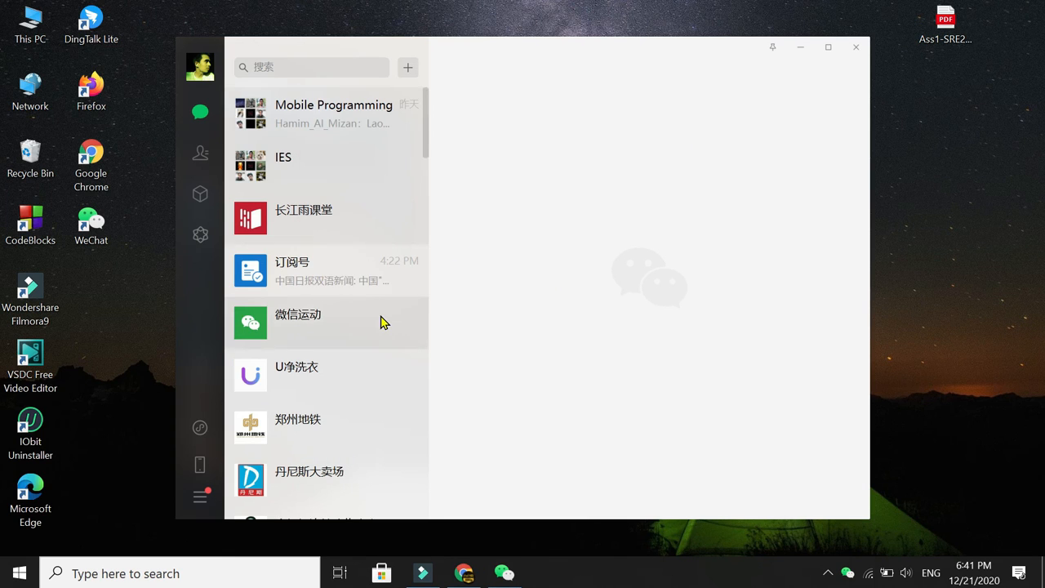
pyautogui.scroll(-5, 384, 323)
pyautogui.scroll(5, 384, 322)
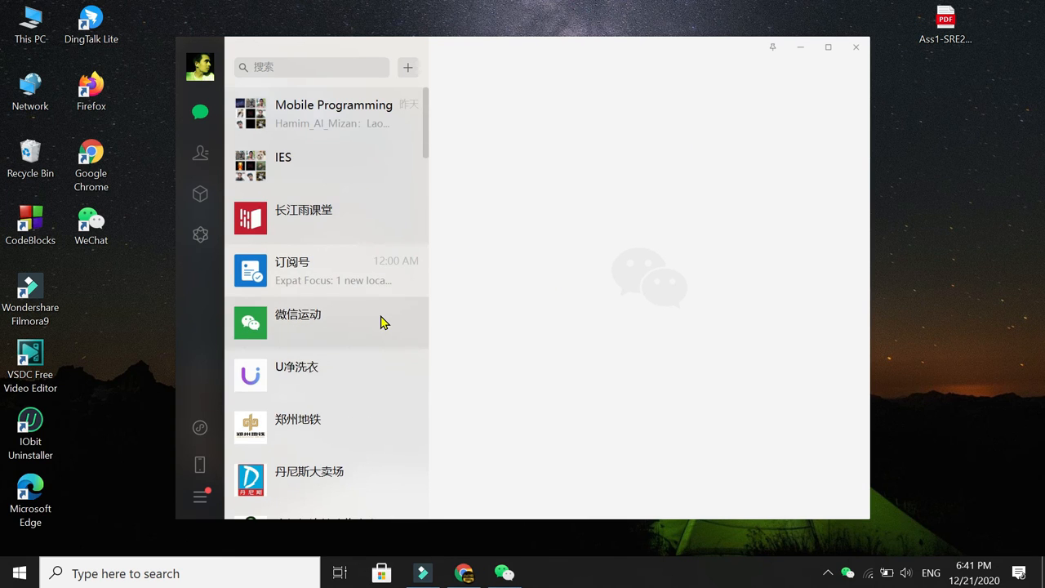